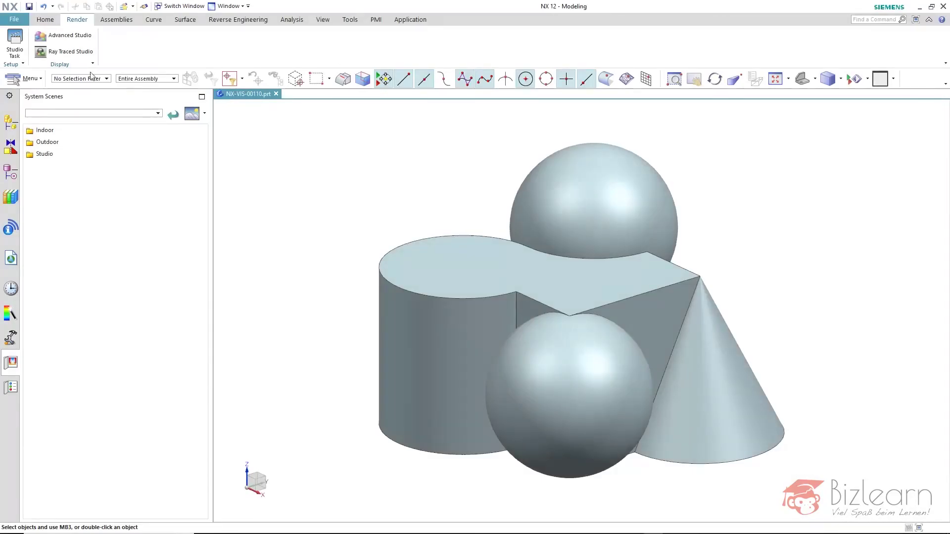
- Enter the Advanced Studio task from the Render tab to show the scene libraries
click(80, 38)
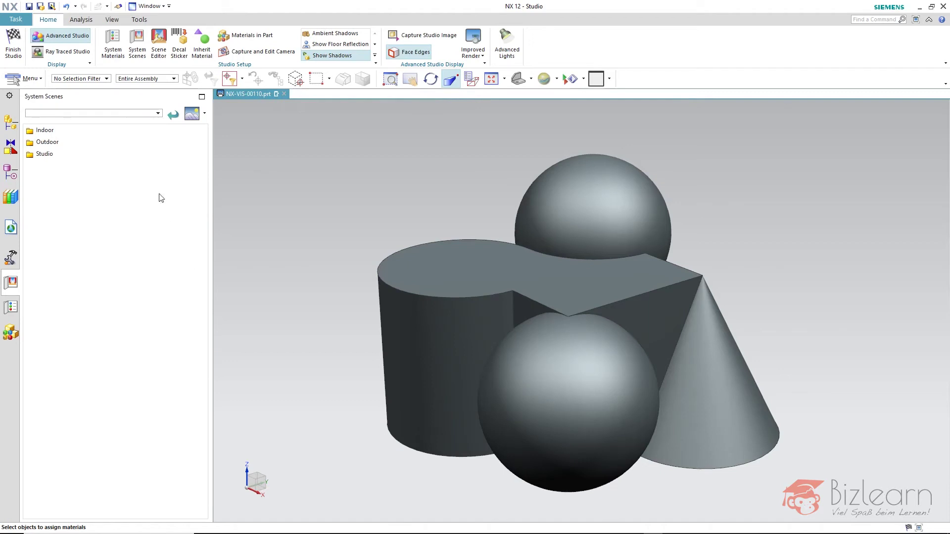
- Expand the Studio system scenes and browse presets like Gray Studio 1 and White Studio
click(68, 155)
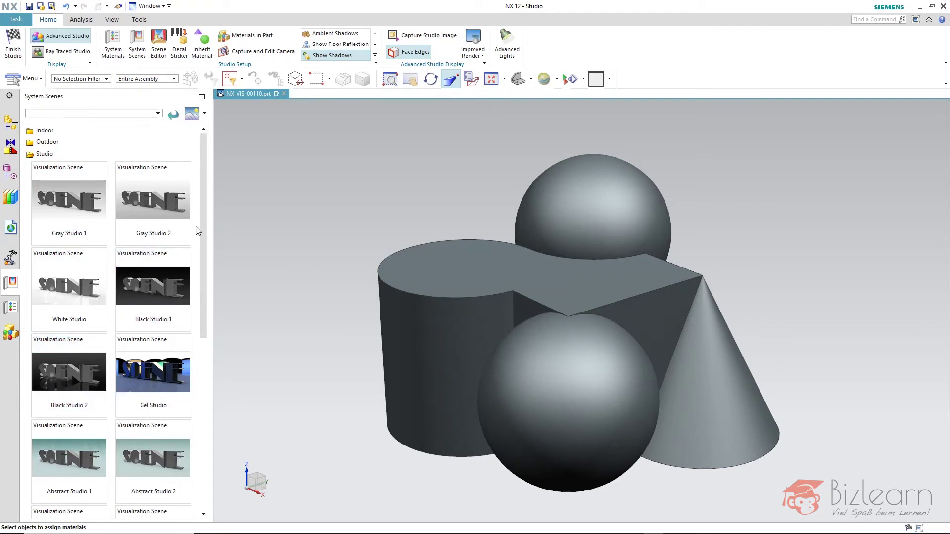
drag(202, 219, 199, 367)
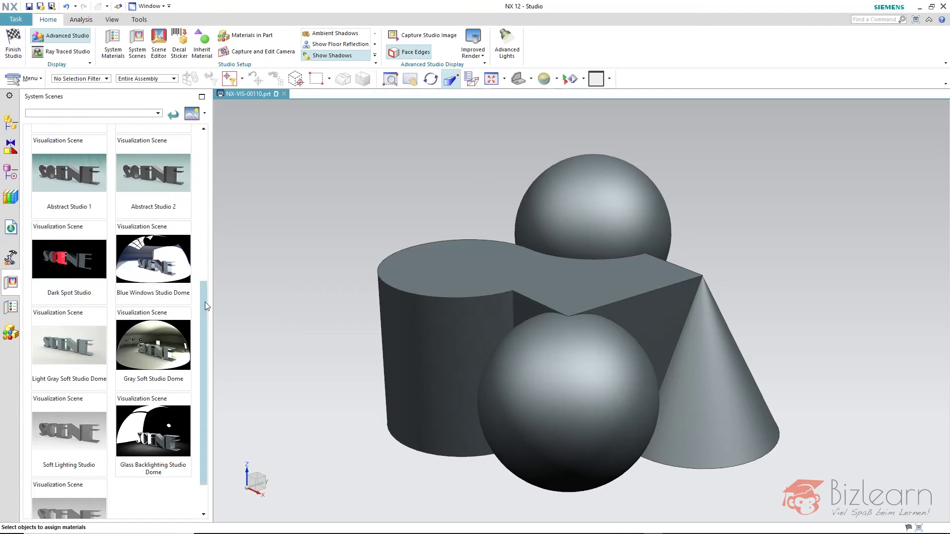
drag(205, 302, 215, 135)
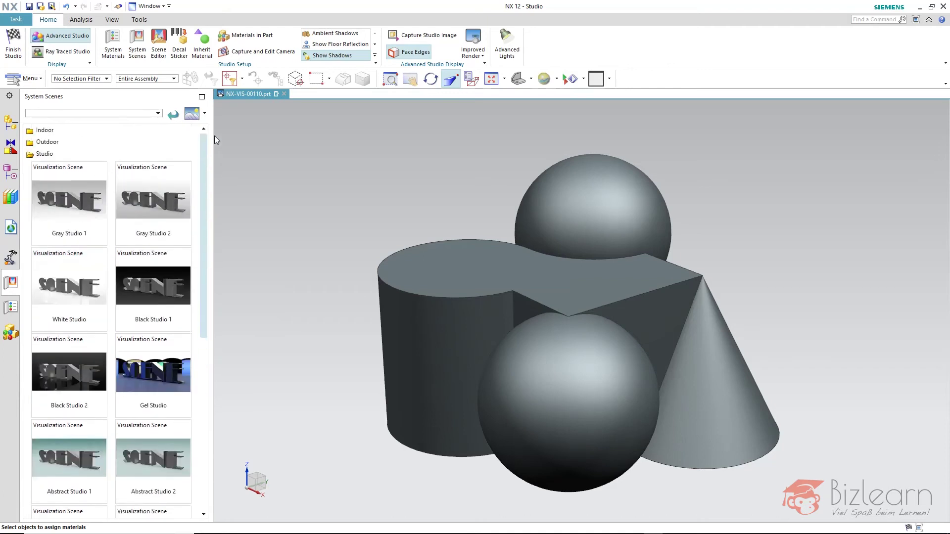
- Collapse Studio, glance at Outdoor, then expand Indoor and scroll to Factory 1 3D Dome
click(56, 154)
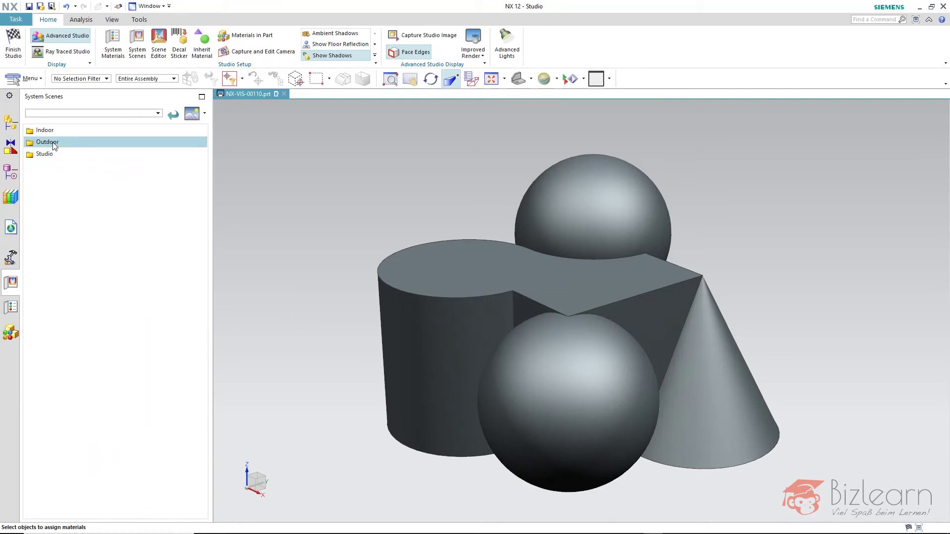
click(55, 144)
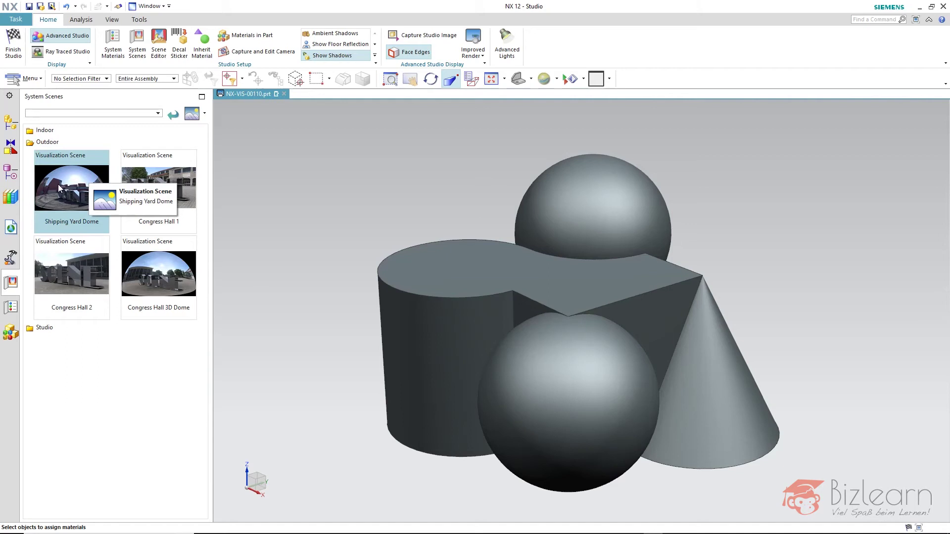
click(43, 130)
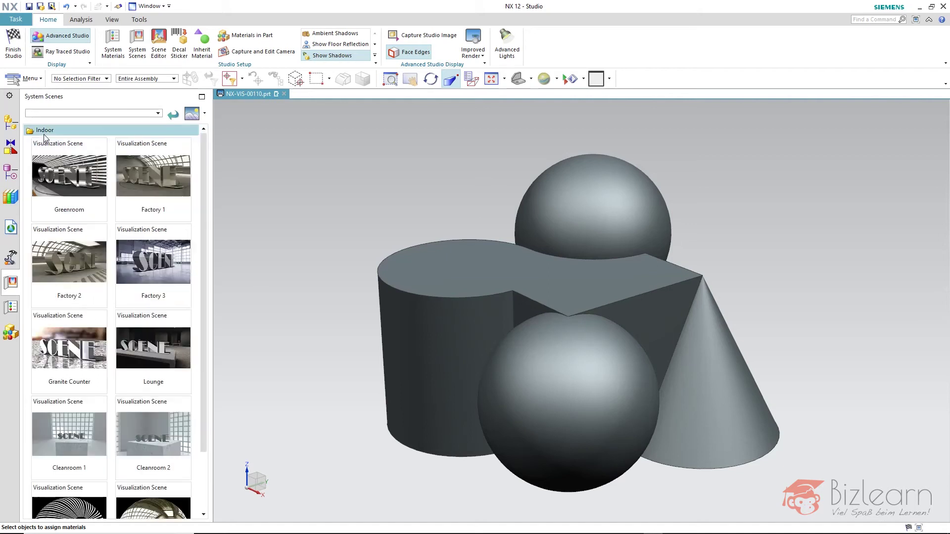
drag(203, 180, 208, 244)
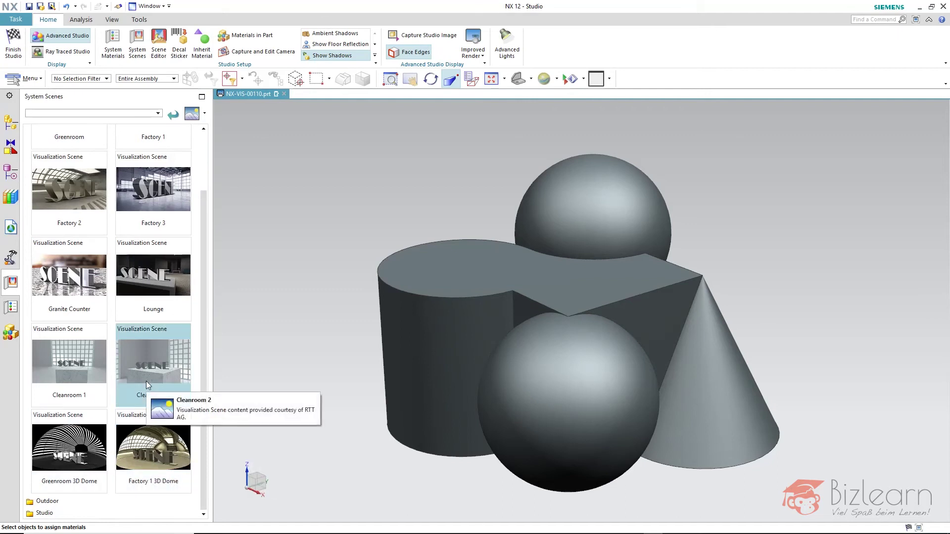
- Apply the Granite Counter scene, briefly expanding and closing the Studio Setup gallery
click(97, 285)
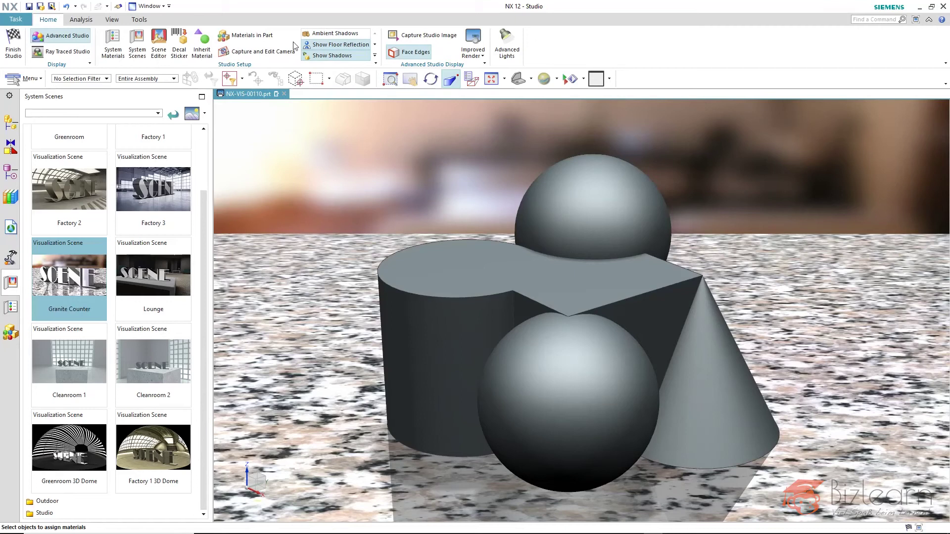
click(373, 57)
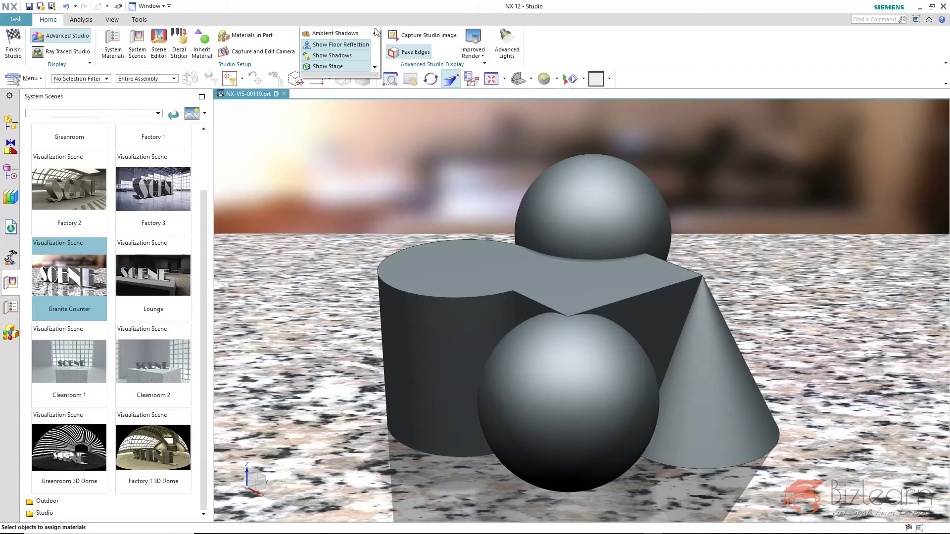
click(552, 45)
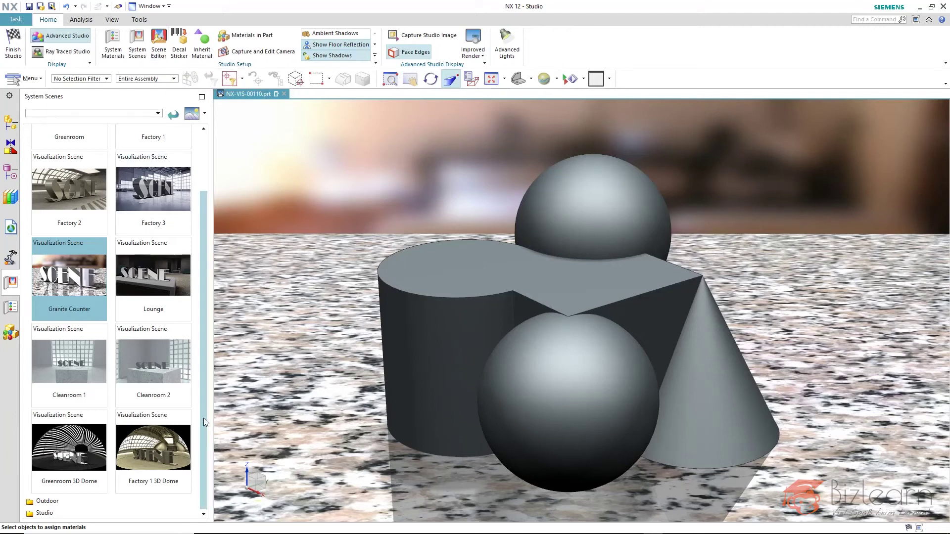
- Apply the Factory 1 3D Dome scene, zooming out and orbiting around the hangar
click(179, 454)
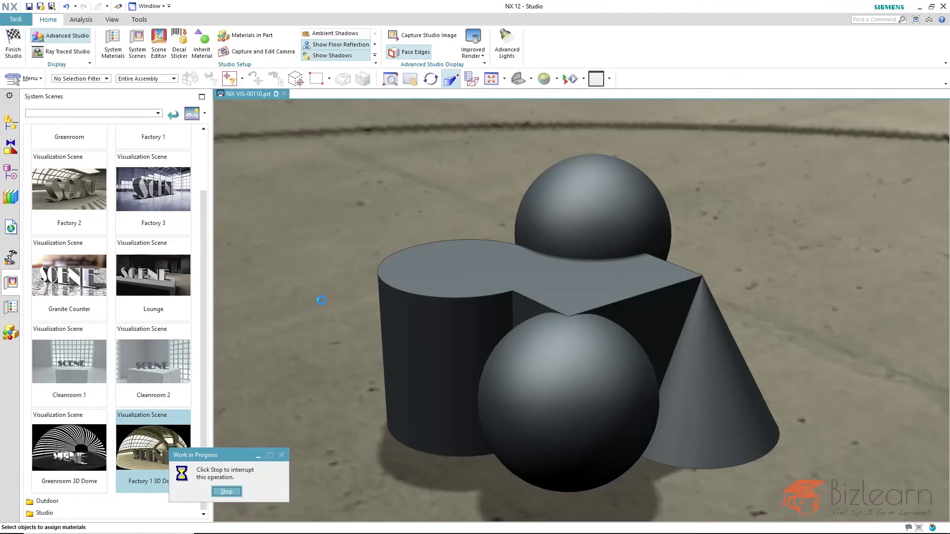
scroll(450, 320, down, 3)
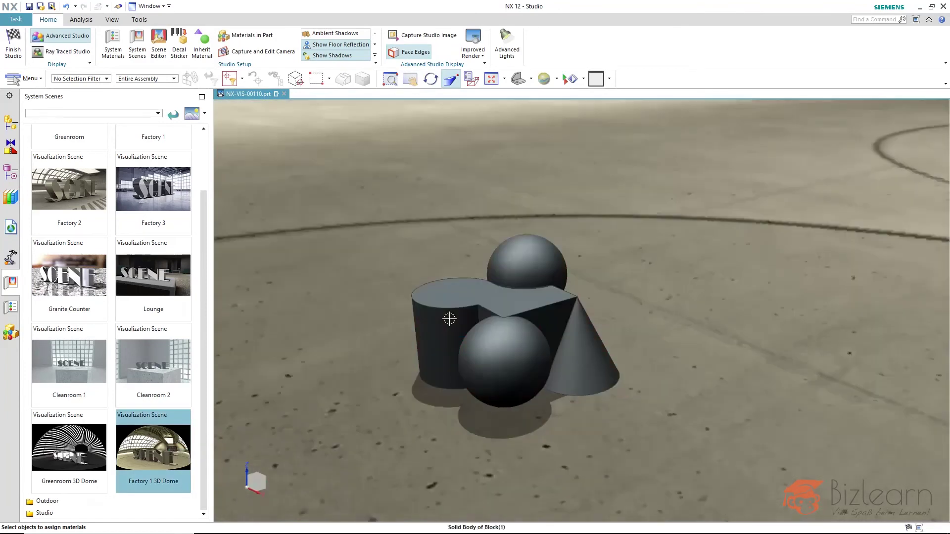
scroll(449, 319, down, 3)
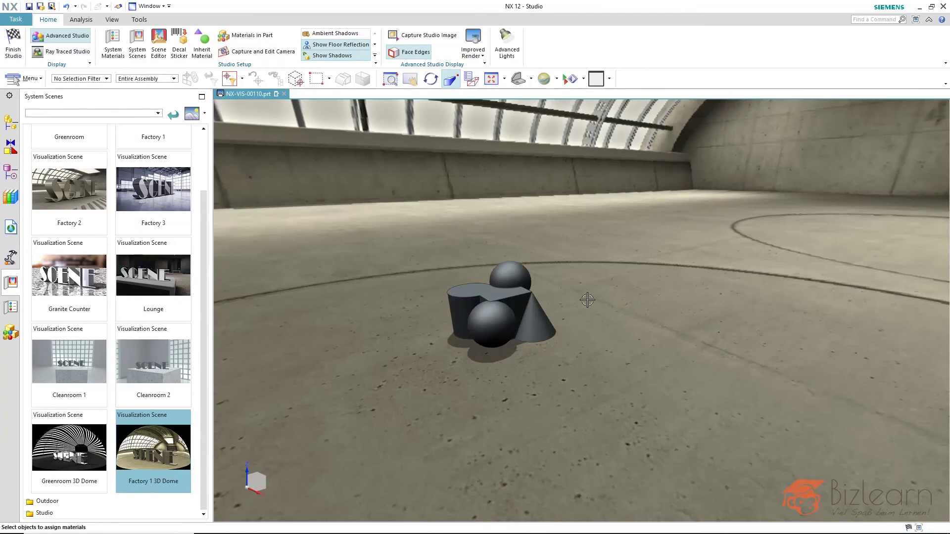
middle_drag(587, 300, 655, 295)
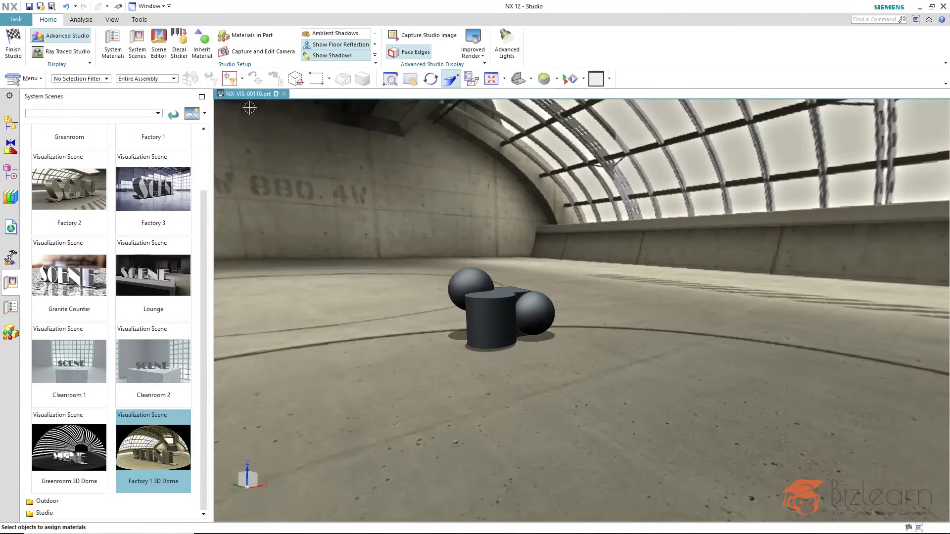
- Open the Scene Editor's Background settings and zoom out to see the whole part and dome
click(160, 55)
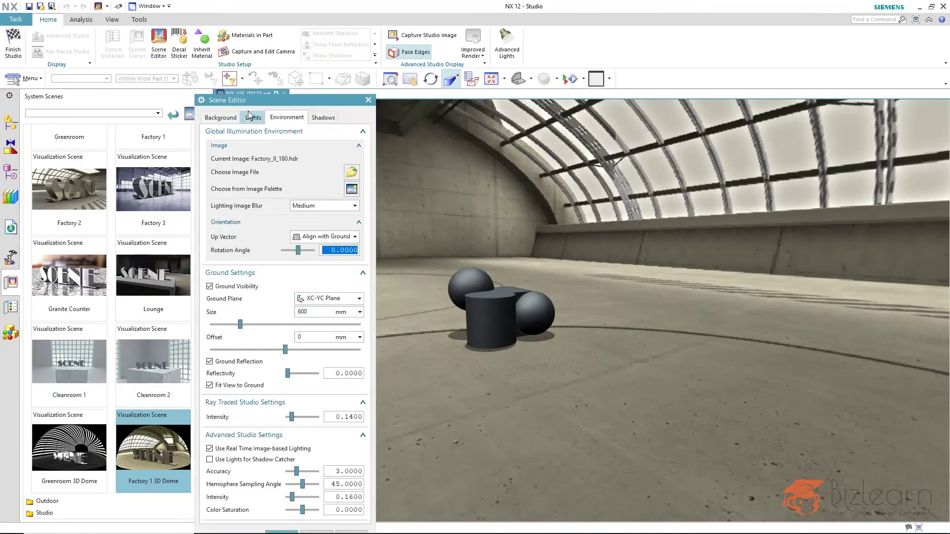
click(222, 117)
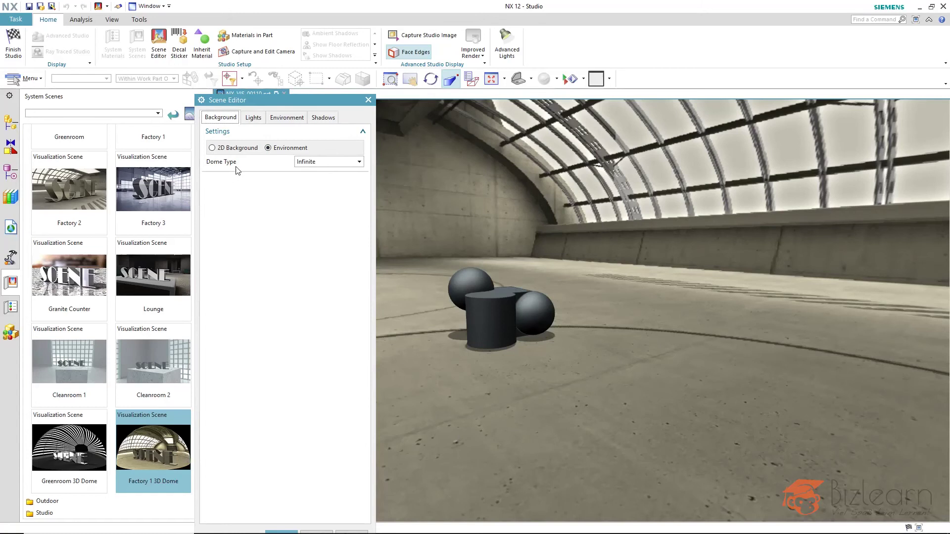
middle_drag(515, 275, 592, 319)
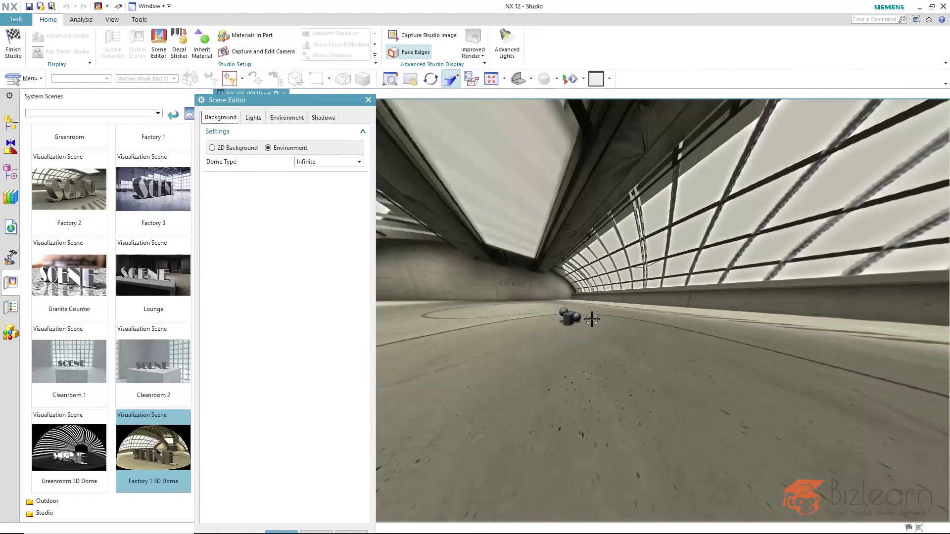
scroll(592, 319, down, 10)
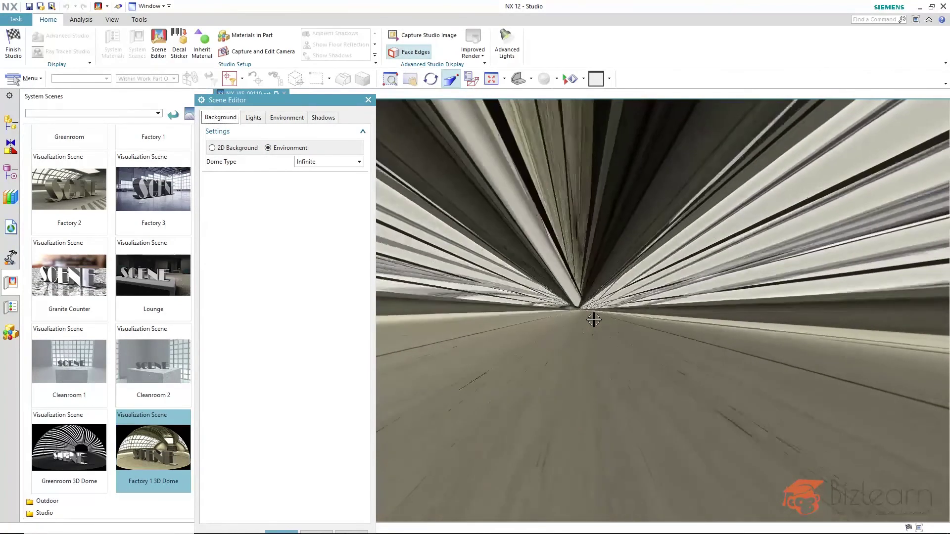
scroll(593, 320, down, 6)
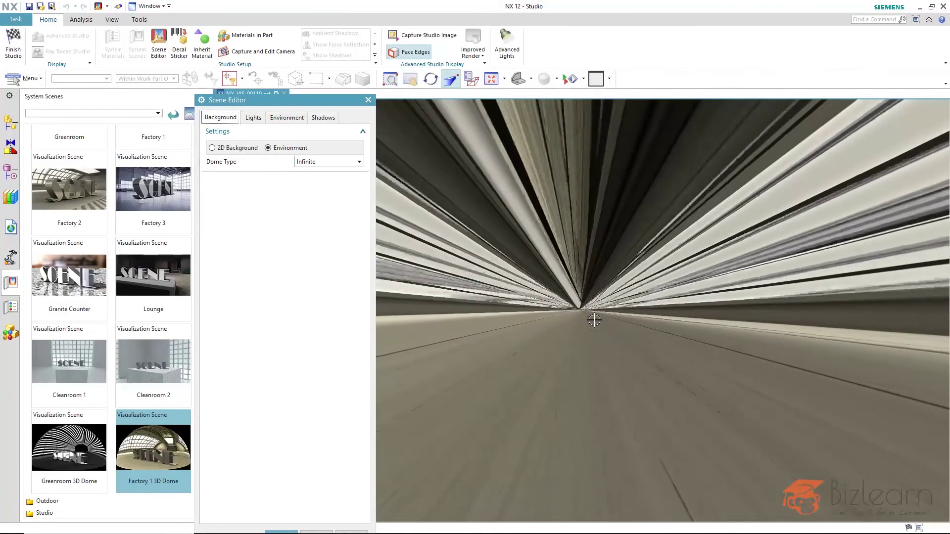
scroll(594, 321, down, 2)
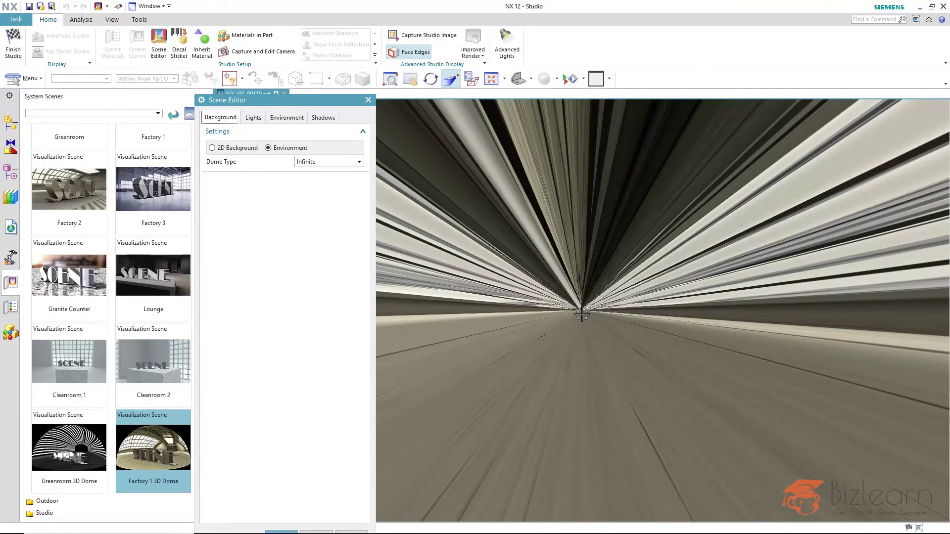
scroll(582, 314, up, 3)
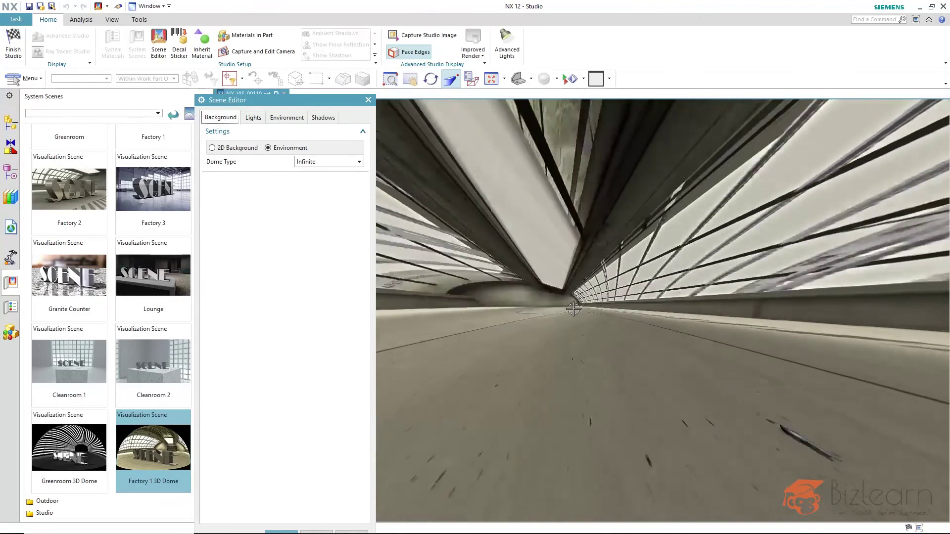
scroll(573, 309, down, 3)
scroll(667, 309, up, 3)
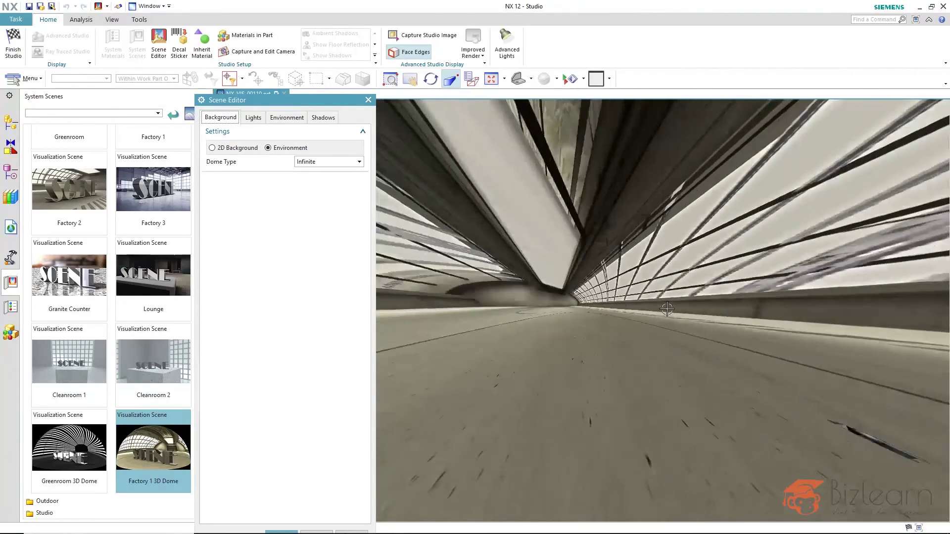
scroll(843, 450, down, 5)
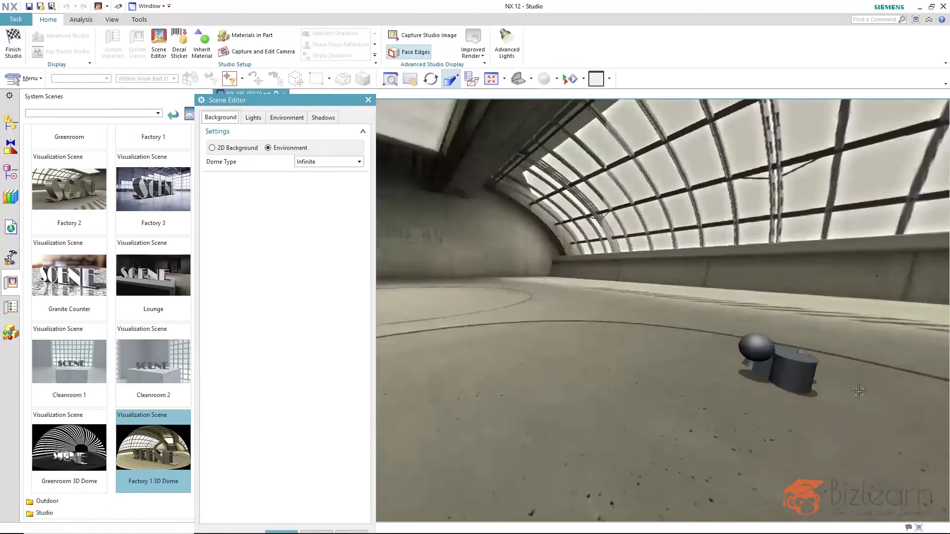
scroll(858, 391, up, 5)
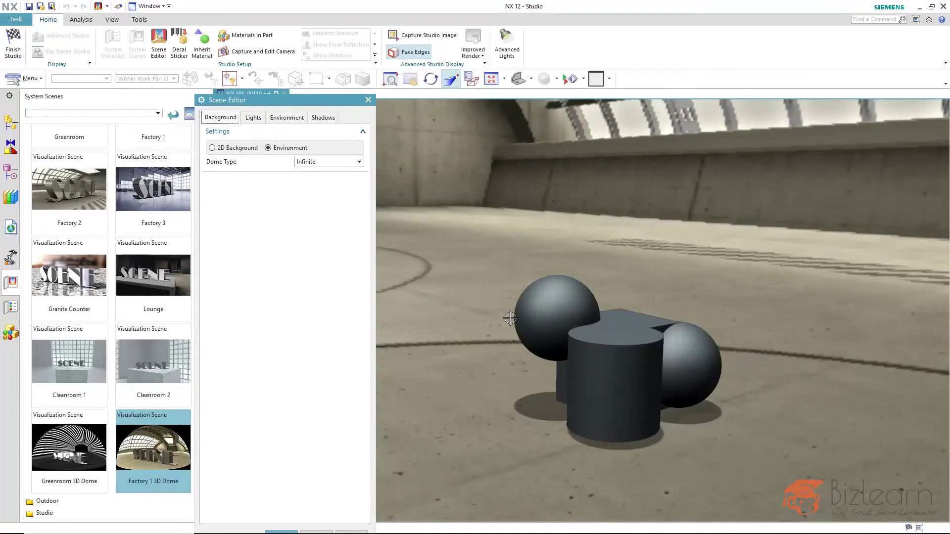
scroll(581, 326, down, 3)
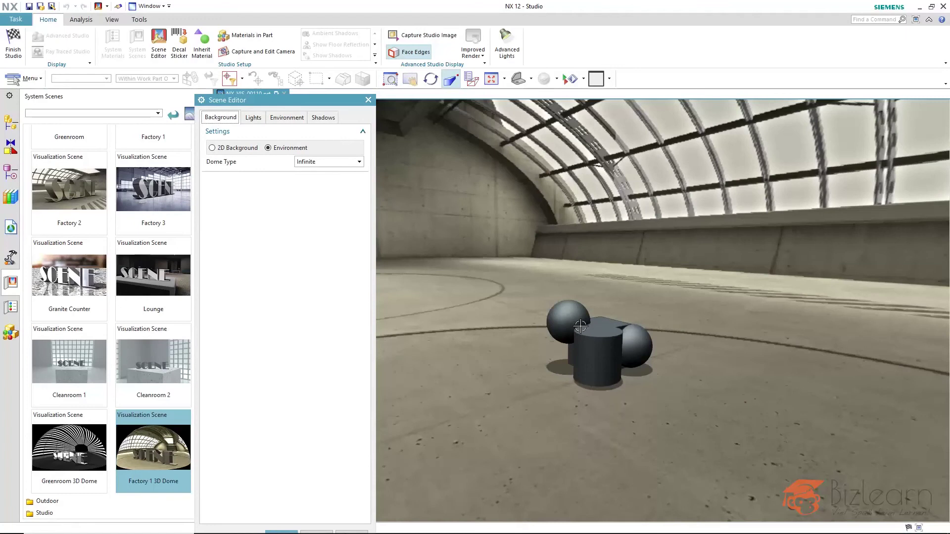
- Change the Dome Type from Infinite to Finite
click(305, 165)
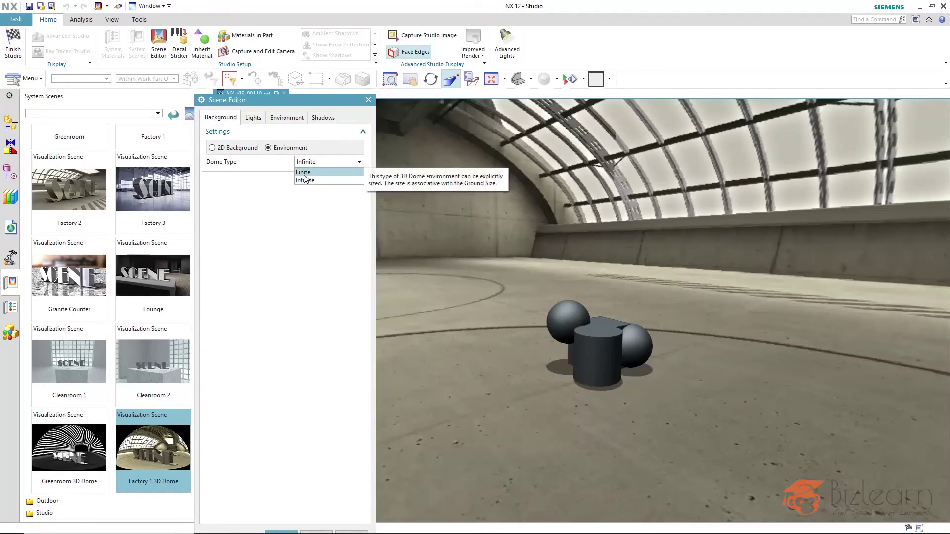
click(303, 172)
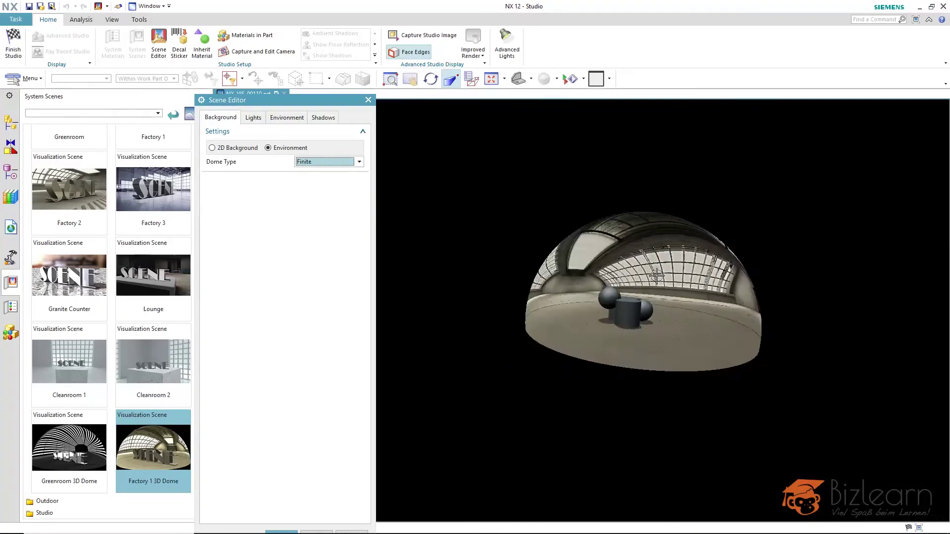
middle_drag(651, 272, 566, 275)
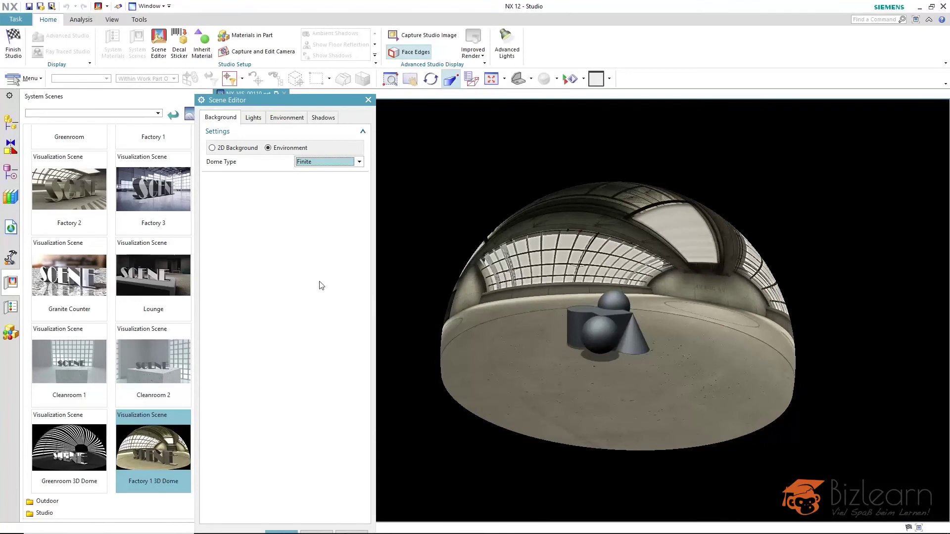
- Set the Environment Ground Size to 800 mm and close the Scene Editor
click(288, 118)
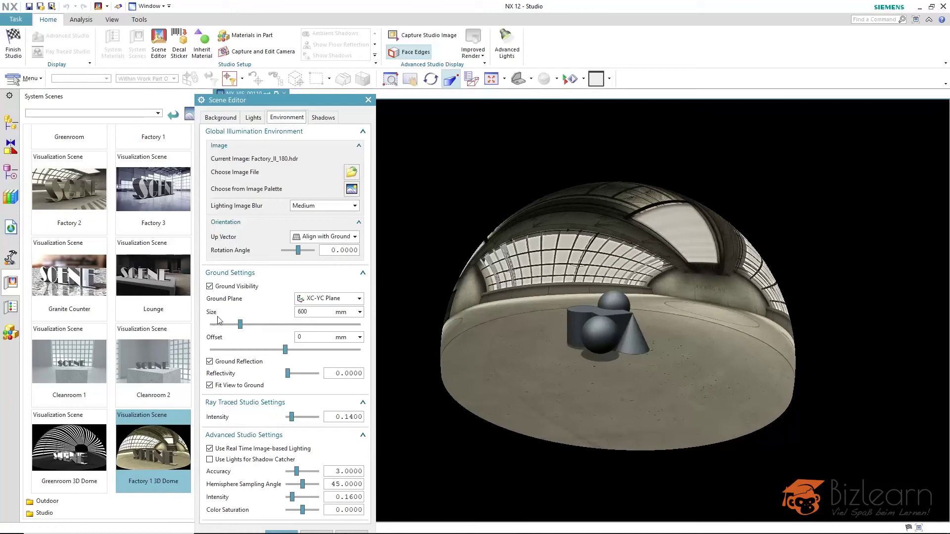
click(308, 316)
drag(309, 317, 292, 313)
text(80)
key(Return)
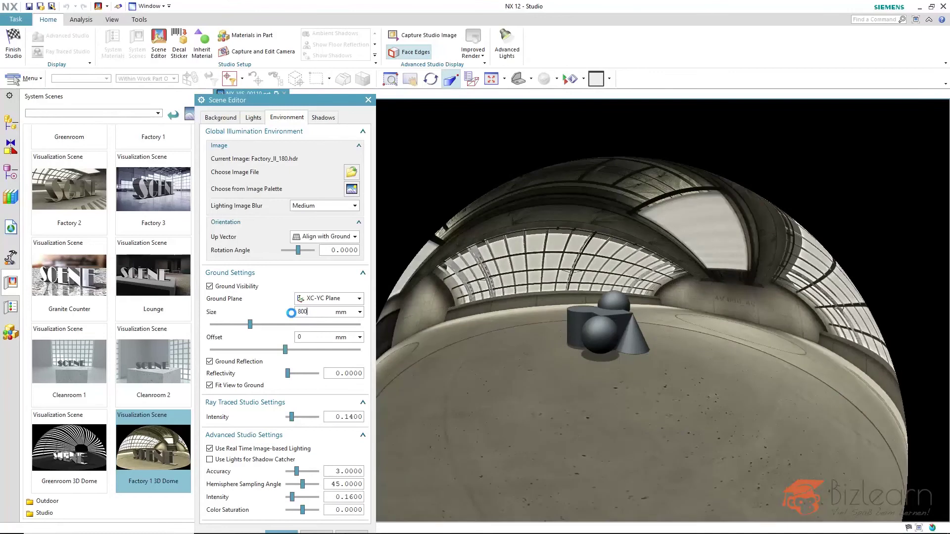
scroll(558, 295, up, 5)
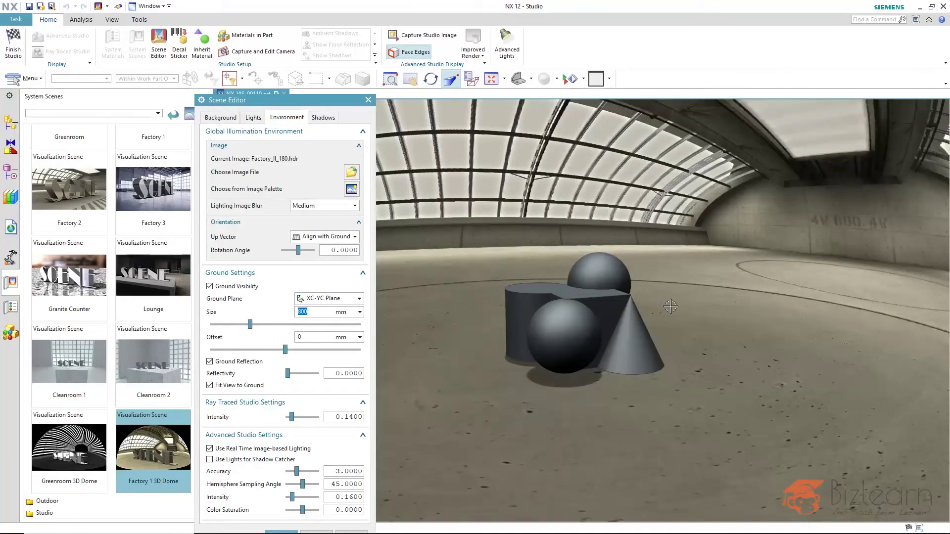
middle_drag(682, 306, 739, 303)
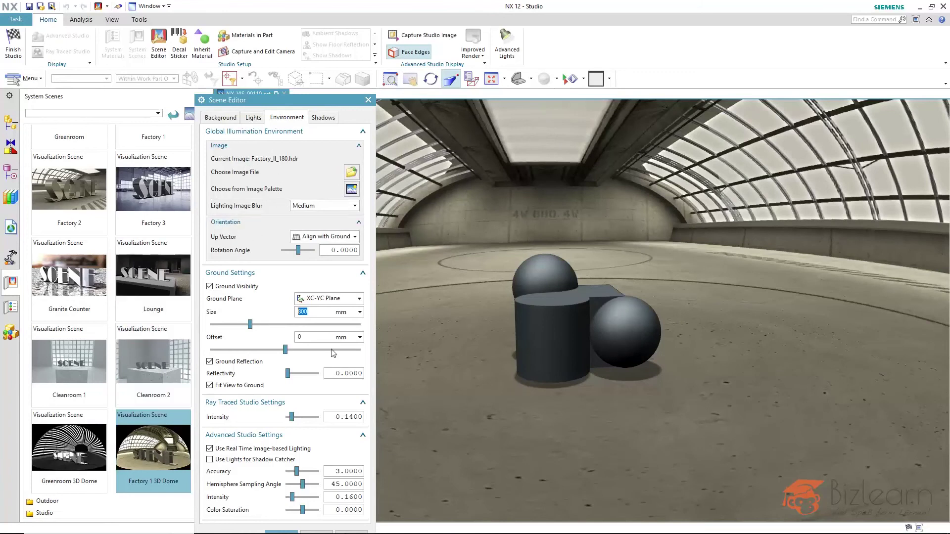
middle_click(417, 315)
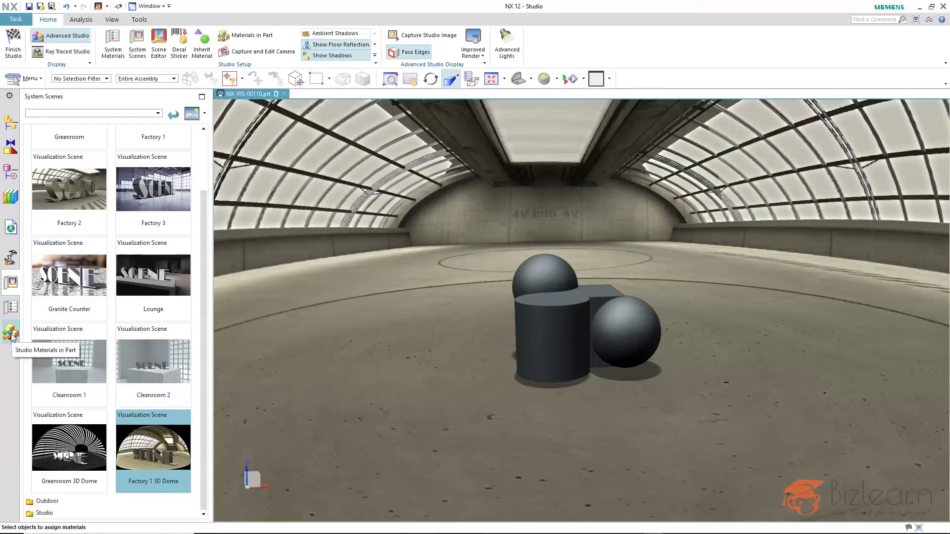
- Apply Chrome from the Metal studio materials to the spheres, cylinder and cone
click(10, 312)
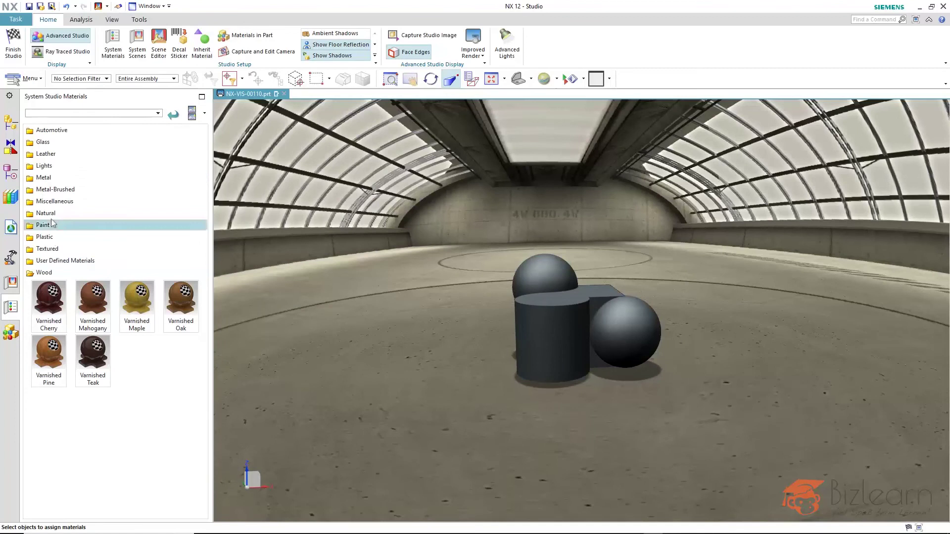
click(53, 179)
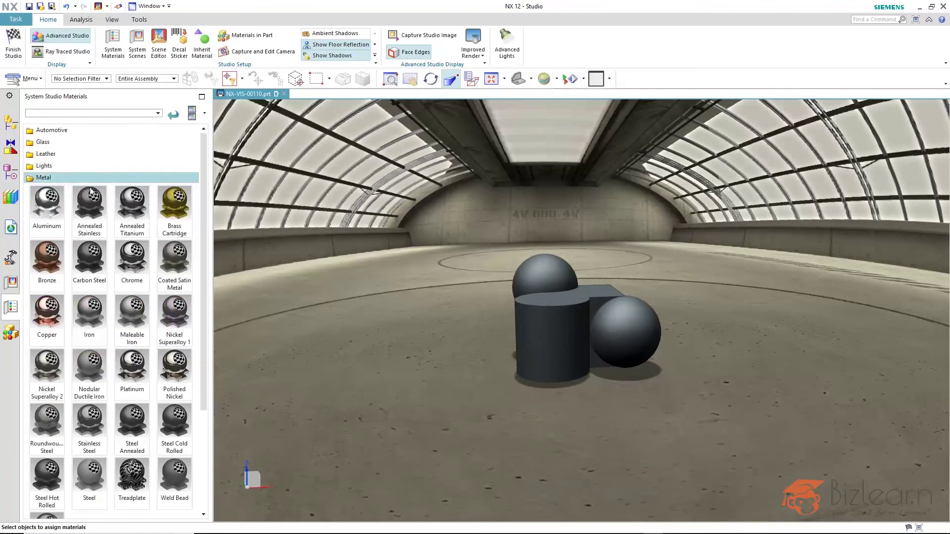
drag(135, 263, 505, 327)
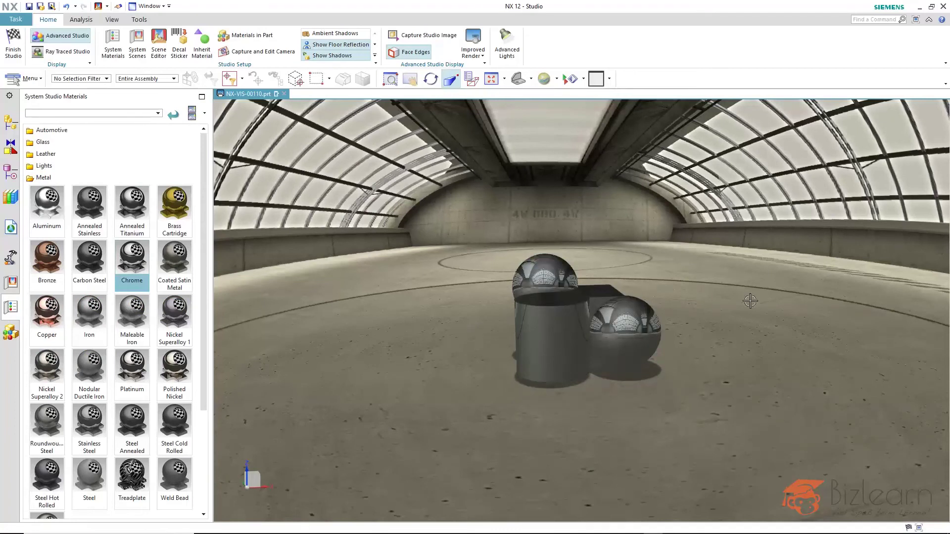
middle_drag(738, 345, 694, 354)
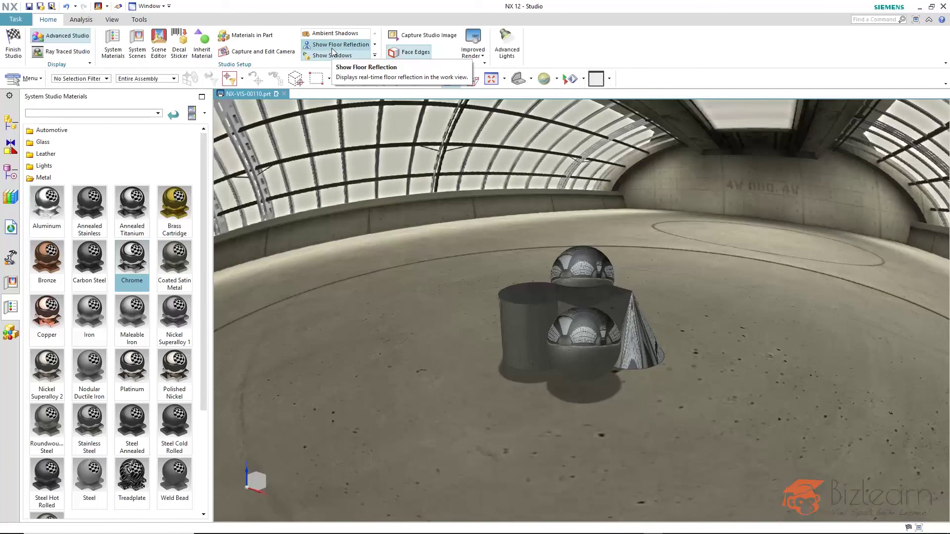
- Toggle Show Shadows and raise the ground Reflectivity slider in the Scene Editor
click(329, 56)
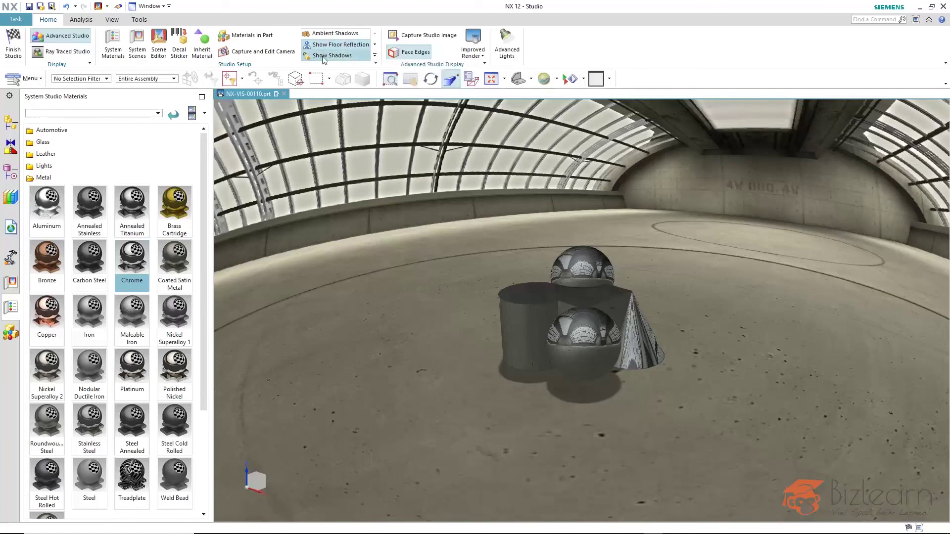
click(157, 48)
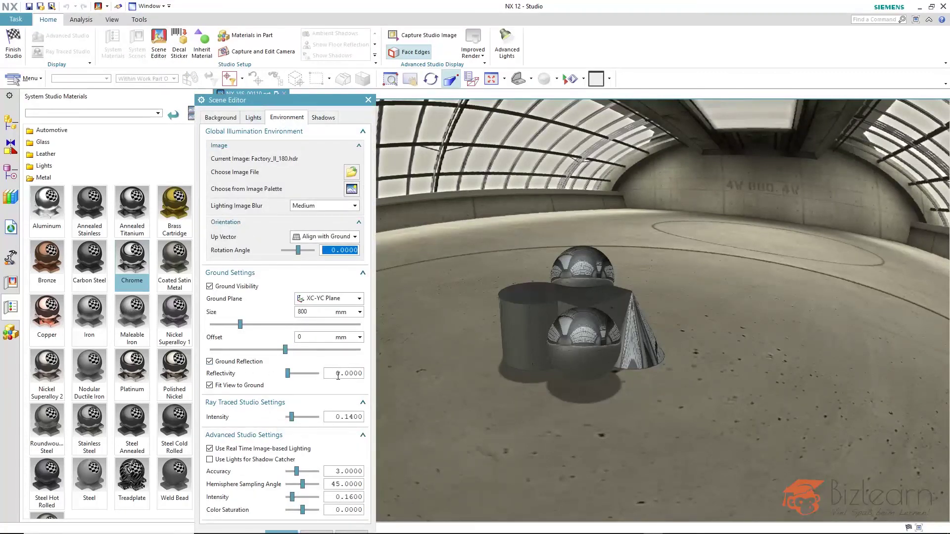
click(288, 374)
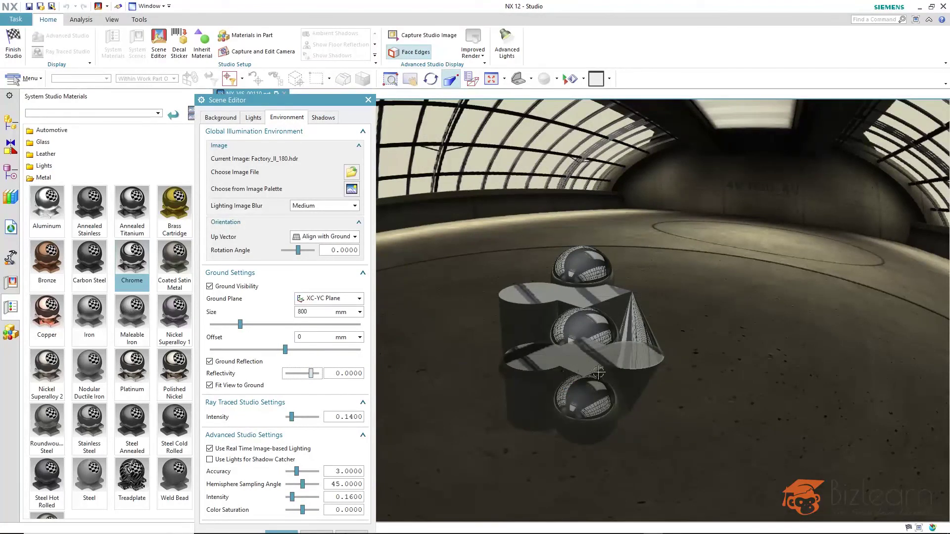
middle_click(694, 303)
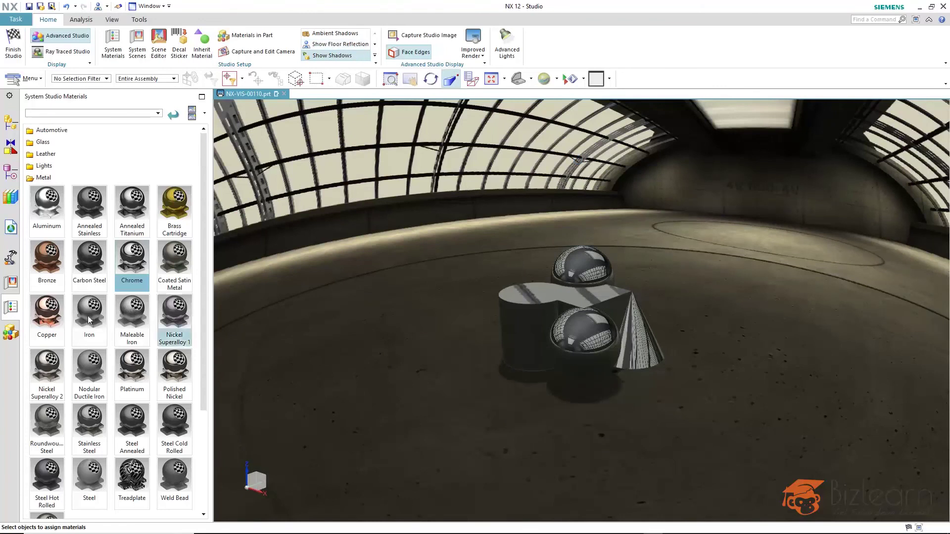
- Apply the Granite Counter scene from System Scenes to the chrome solids
click(8, 285)
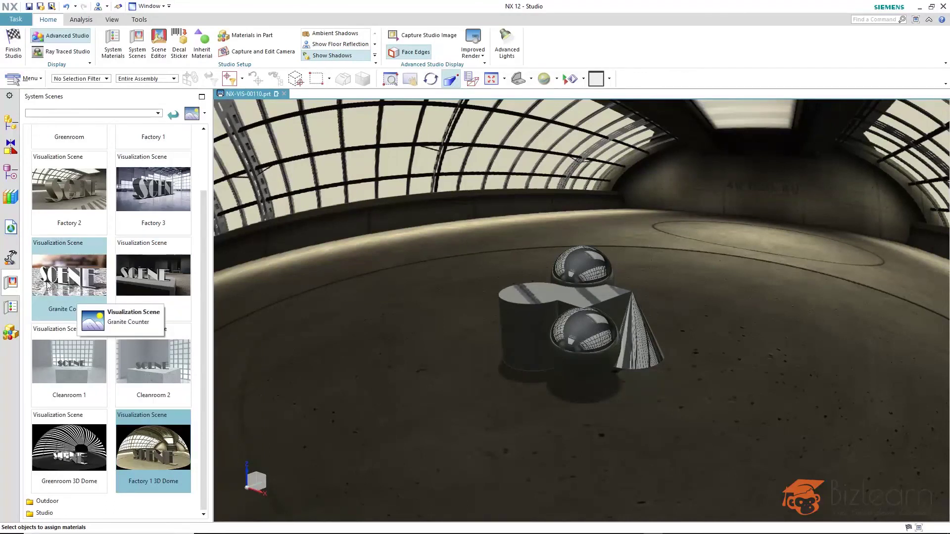
drag(48, 285, 331, 315)
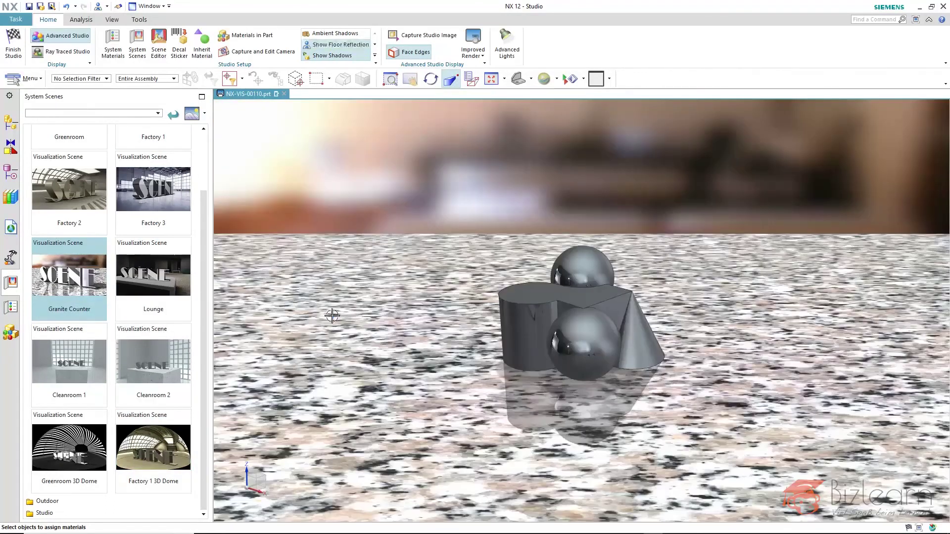